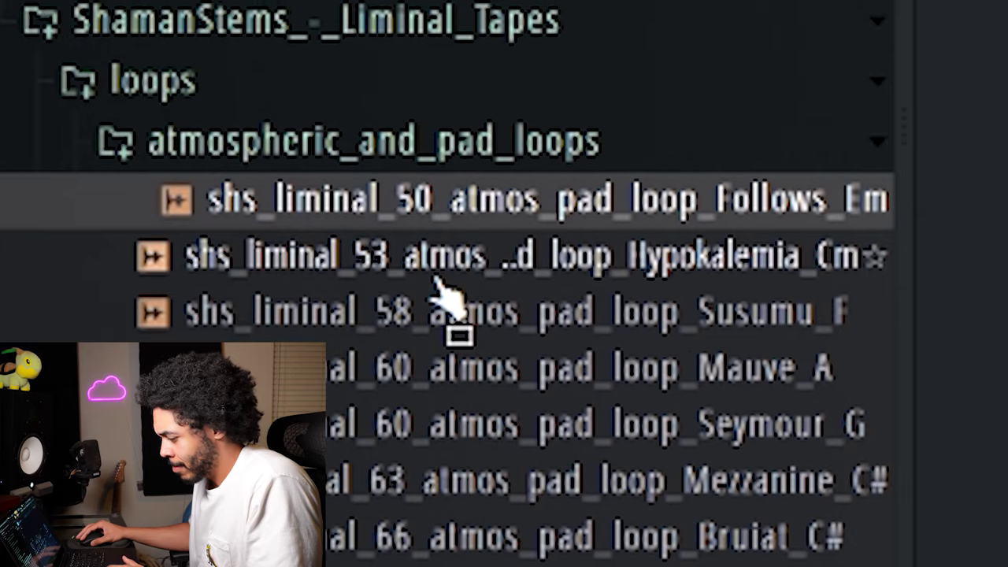
# Step: Drag the Follows_Em pad loop from atmospheric_and_pad_loops into Quanta as the grain source
pyautogui.moveTo(437, 279); pyautogui.dragTo(490, 155)
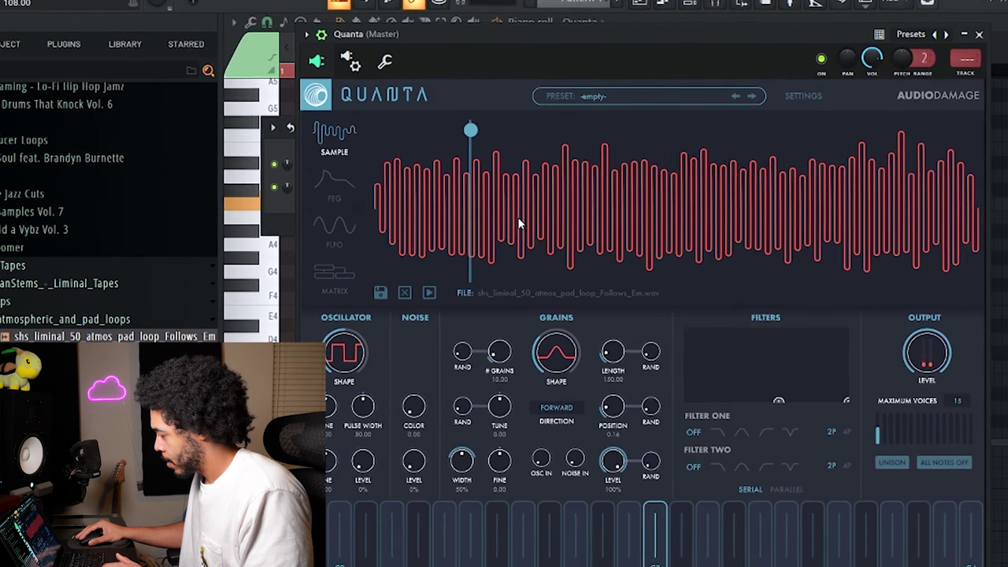
# Step: Record Quanta's output in Edison while sweeping the grain position, ending at 0.25
pyautogui.moveTo(519, 225)
pyautogui.mouseDown()
pyautogui.moveTo(614, 224)
pyautogui.moveTo(471, 233)
pyautogui.mouseUp()
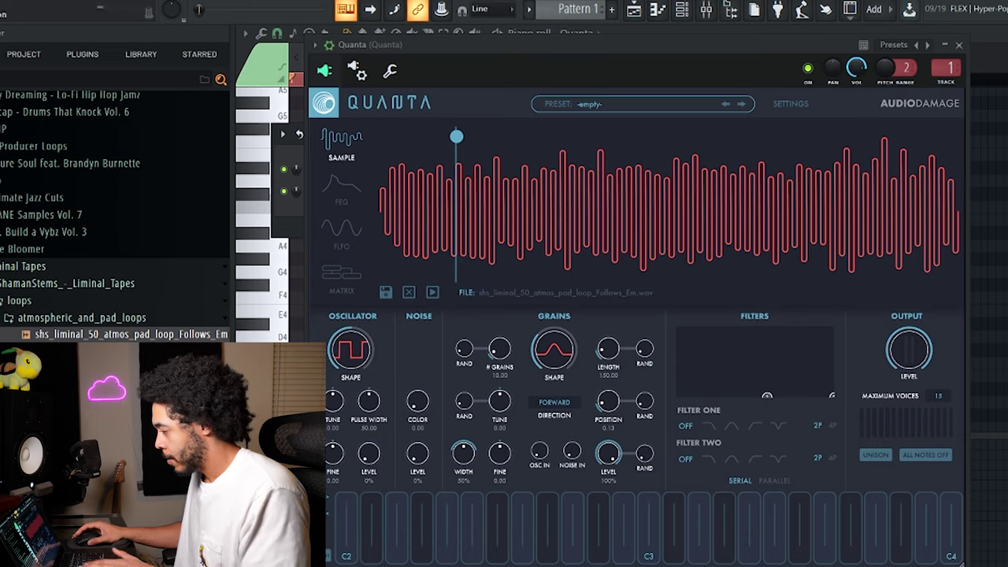
pyautogui.hotkey('ctrl', 'e')
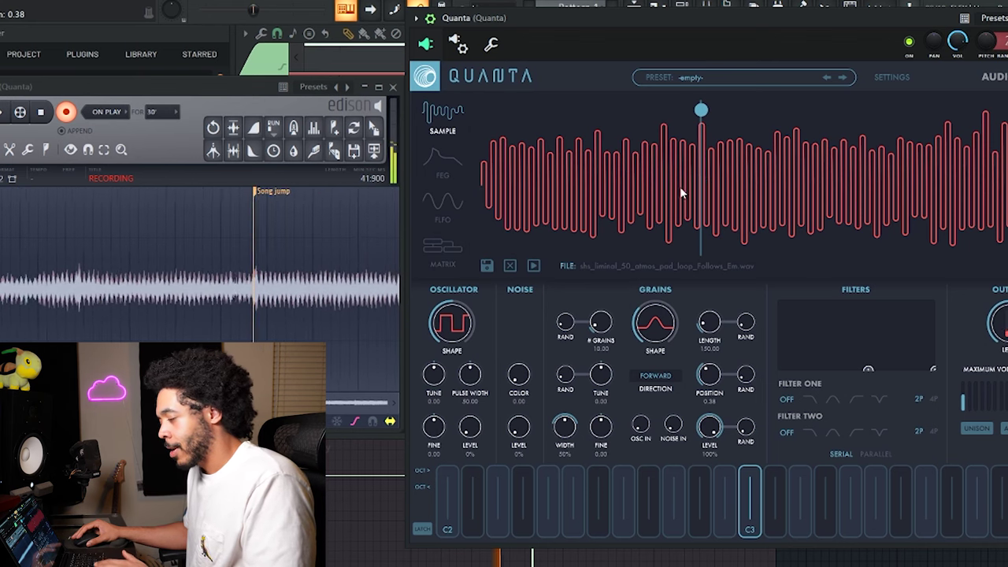
pyautogui.moveTo(652, 177); pyautogui.dragTo(622, 174)
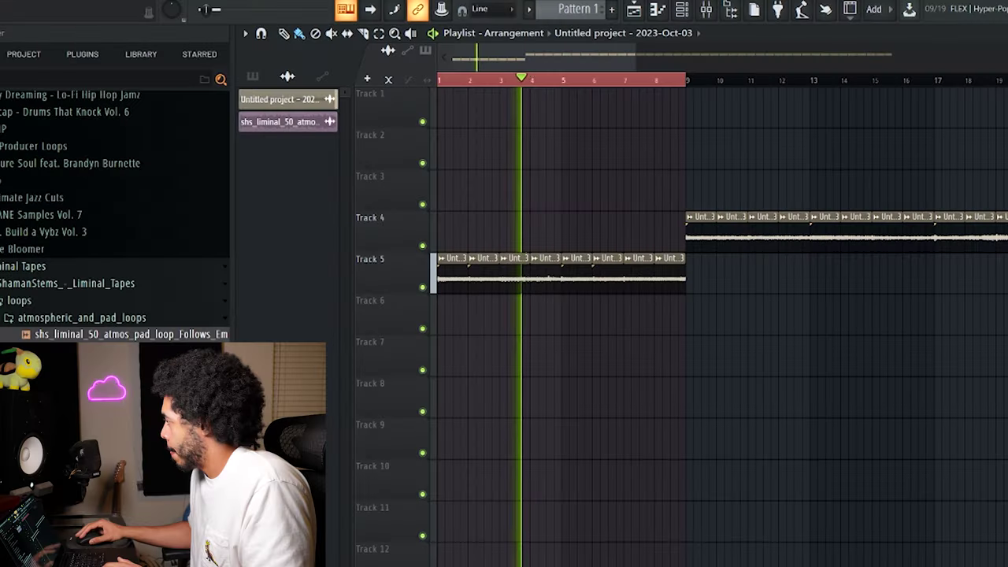
# Step: Turn down ValhallaRoom's reverb mix and slice the Track 5 pad chop near bar 5
pyautogui.moveTo(262, 146); pyautogui.dragTo(213, 133)
pyautogui.moveTo(47, 217); pyautogui.dragTo(53, 317)
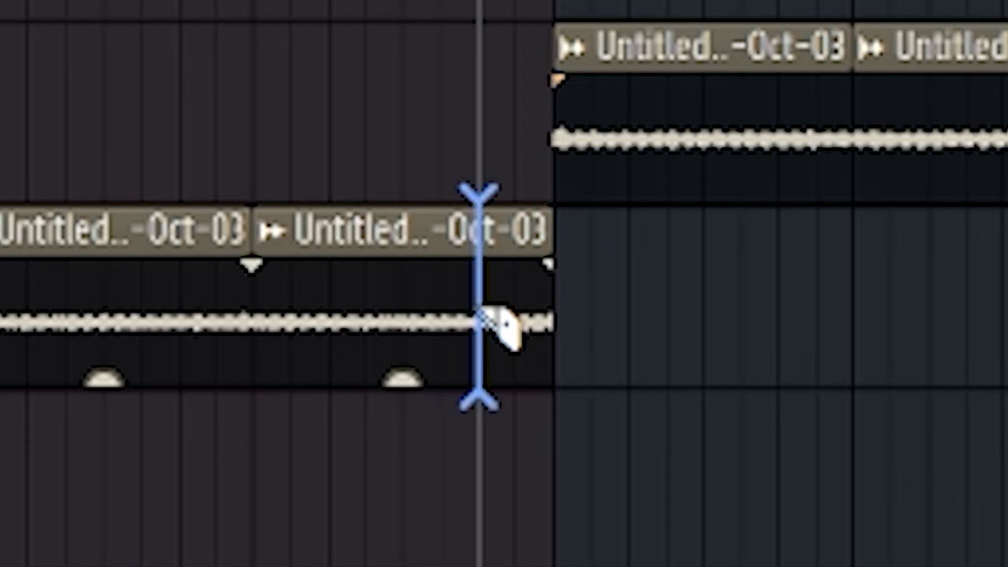
pyautogui.press('b')
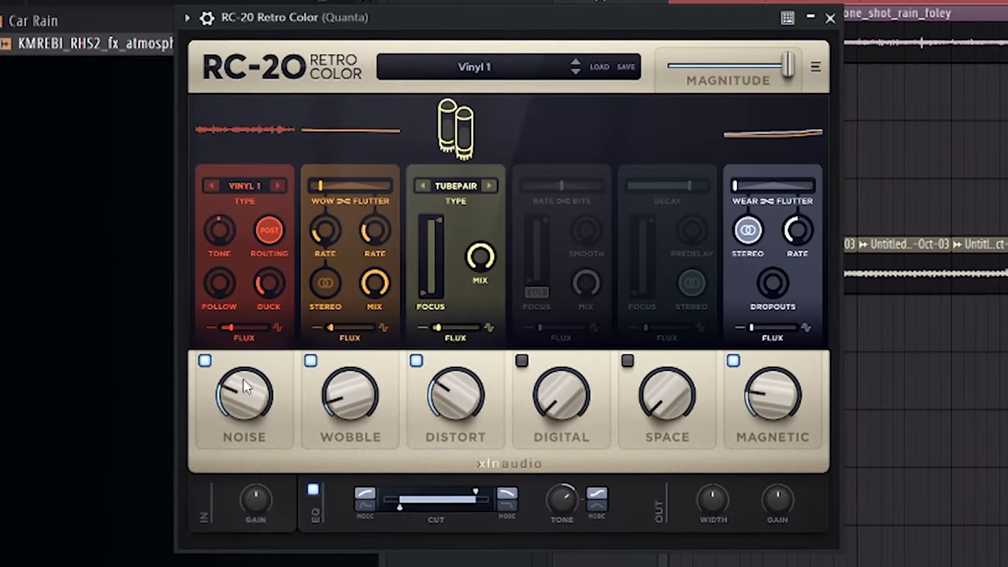
# Step: In RC-20, adjust Noise, drop Distort to about 7%, and enable Space at 15%
pyautogui.moveTo(244, 386); pyautogui.dragTo(242, 398)
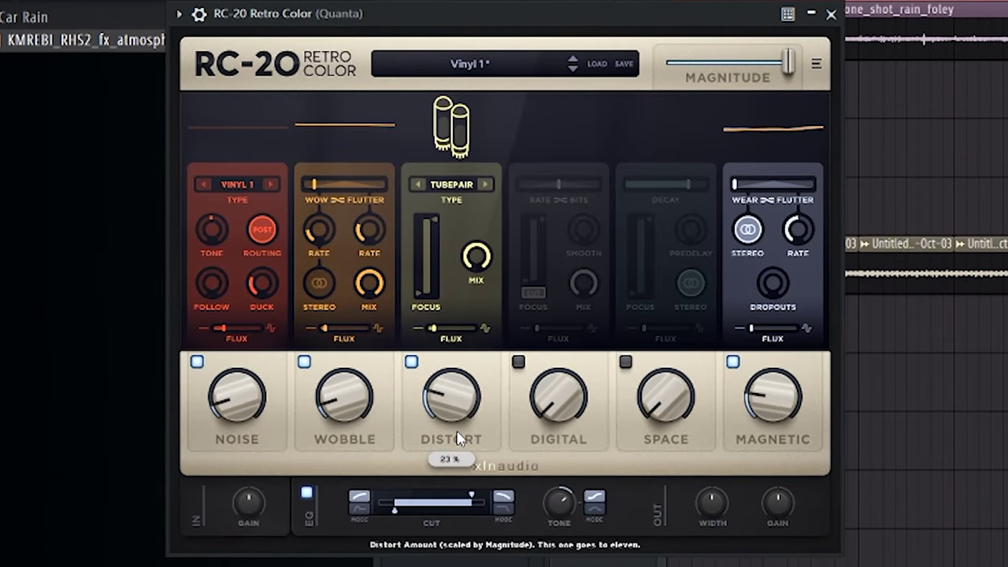
pyautogui.moveTo(461, 438); pyautogui.dragTo(461, 488)
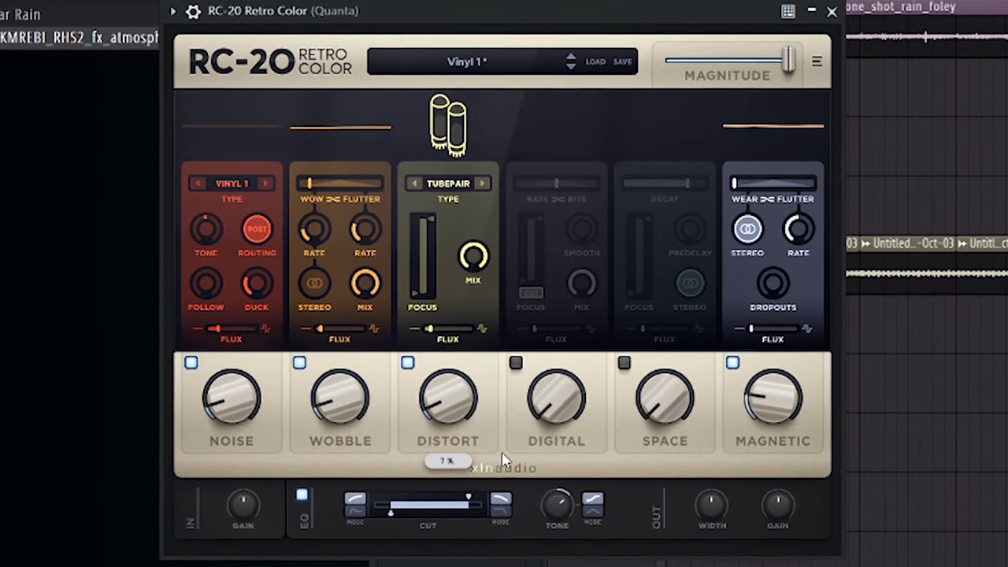
pyautogui.click(624, 363)
pyautogui.moveTo(660, 393); pyautogui.dragTo(652, 345)
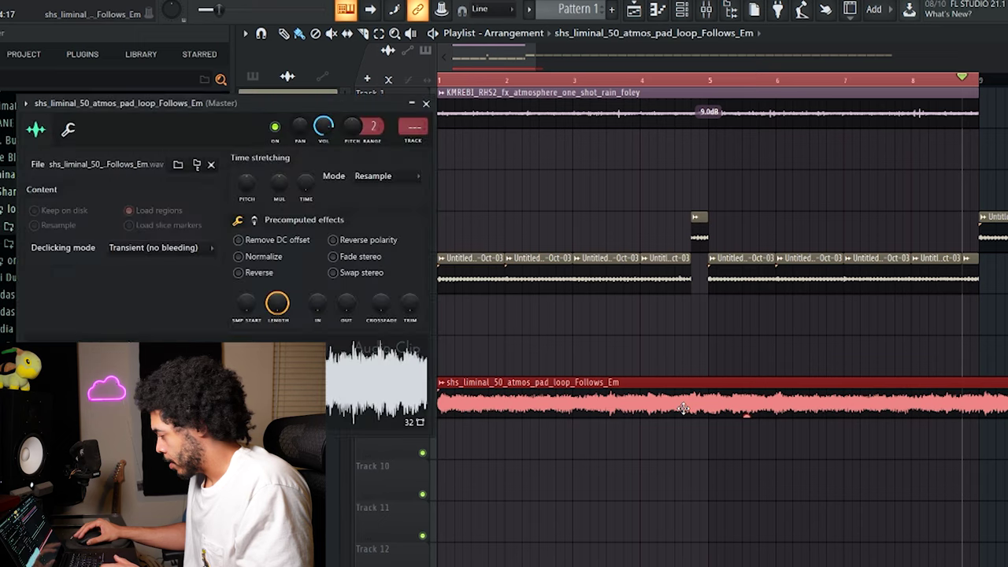
# Step: Set the pad's time-stretch mode to Stretch at 125 BPM and shorten its clip for crossfaded repeats
pyautogui.click(375, 180)
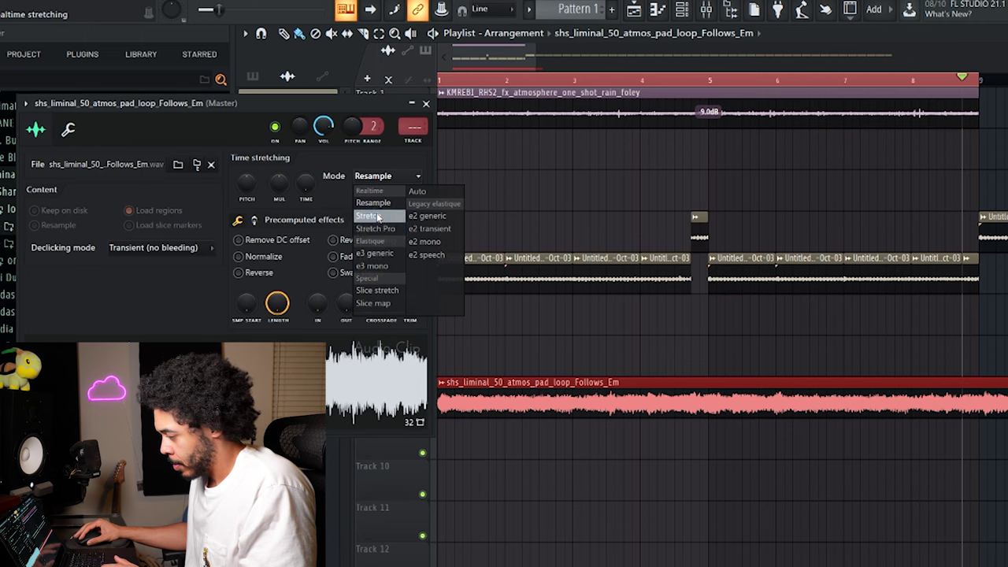
pyautogui.click(378, 216)
pyautogui.click(519, 431)
pyautogui.press('Return')
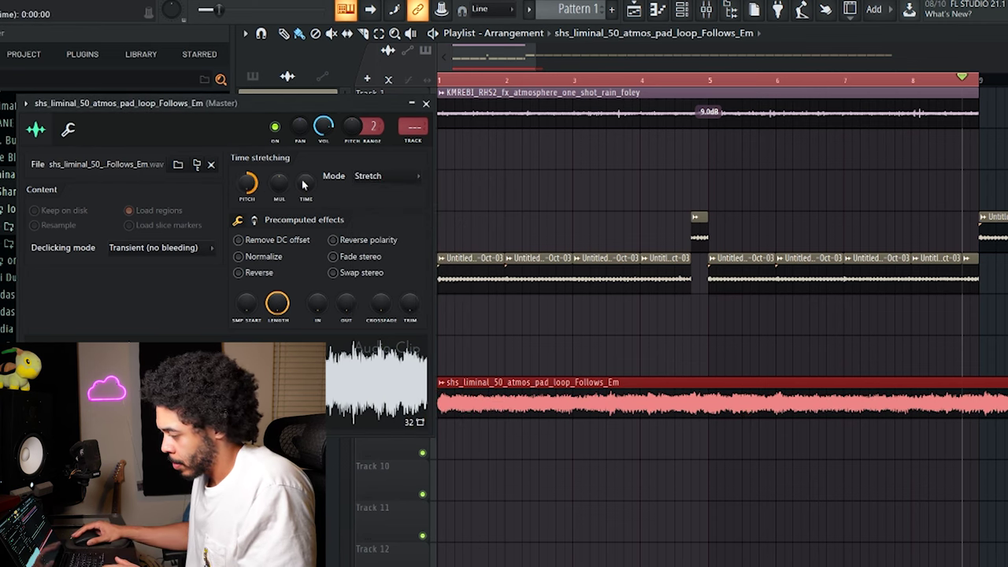
pyautogui.press('space')
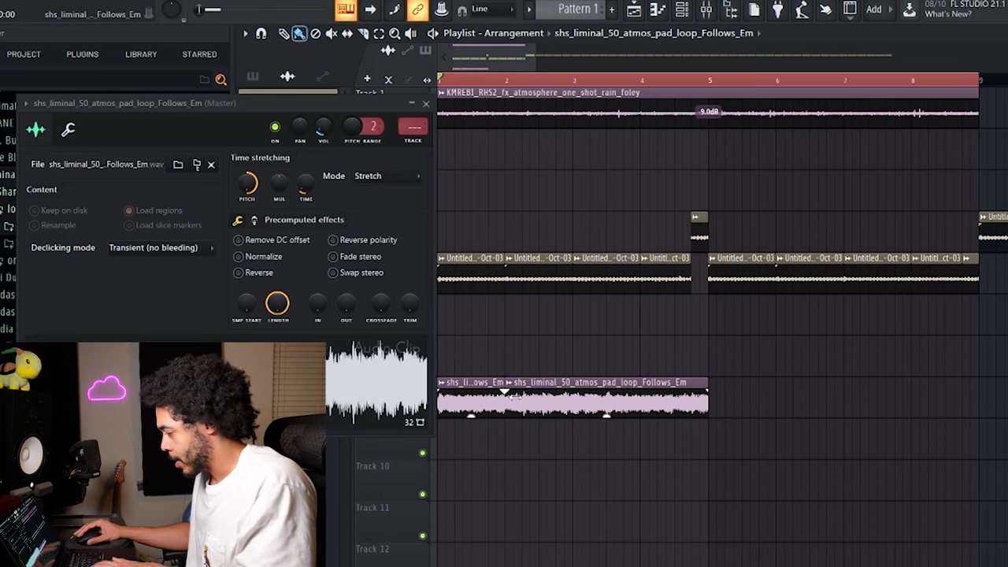
pyautogui.hotkey('ctrl', 'z')
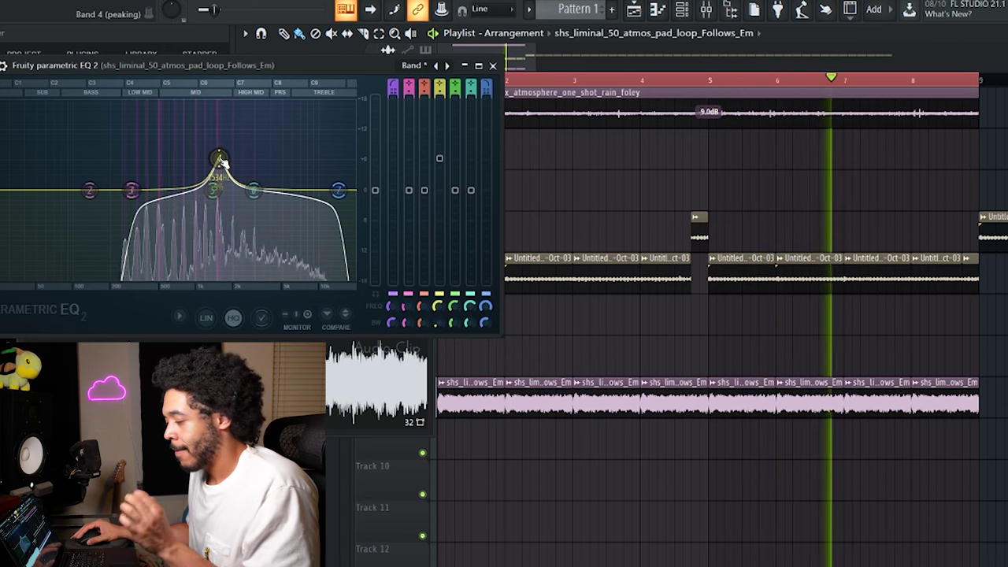
# Step: Nudge Fruity Parametric EQ 2's band 4 gain up for a slight midrange boost
pyautogui.moveTo(439, 159); pyautogui.dragTo(440, 153)
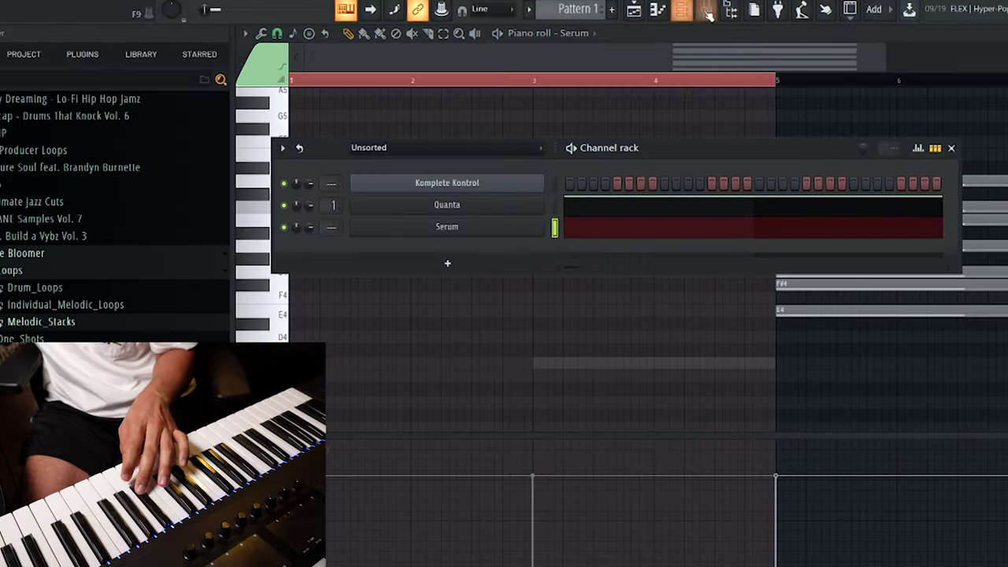
# Step: Open the Serum synth from its Channel rack channel
pyautogui.click(485, 226)
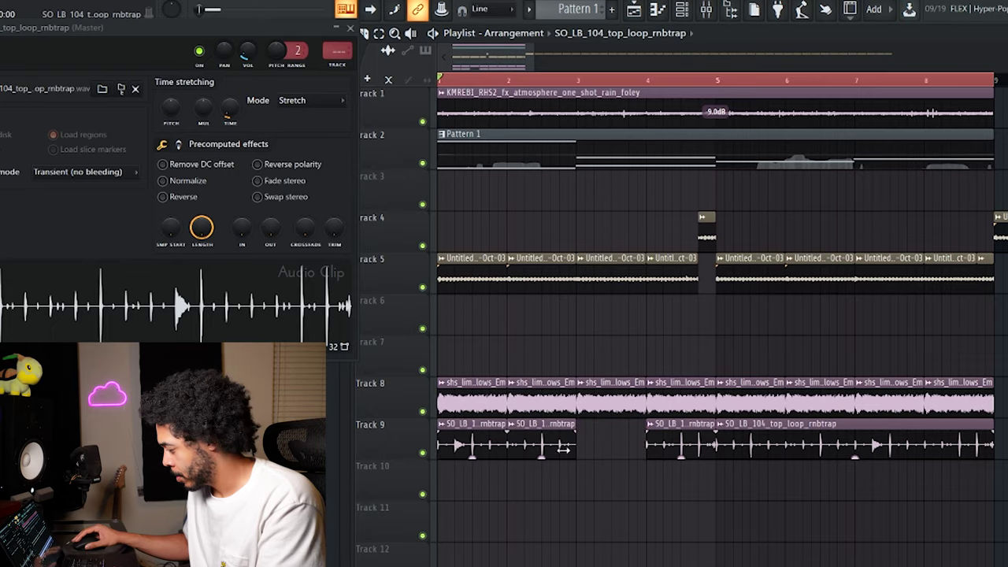
# Step: Remove the SO_LB_104 top loop and duplicate the three rnbtrap drum clips across Track 9
pyautogui.press('space')
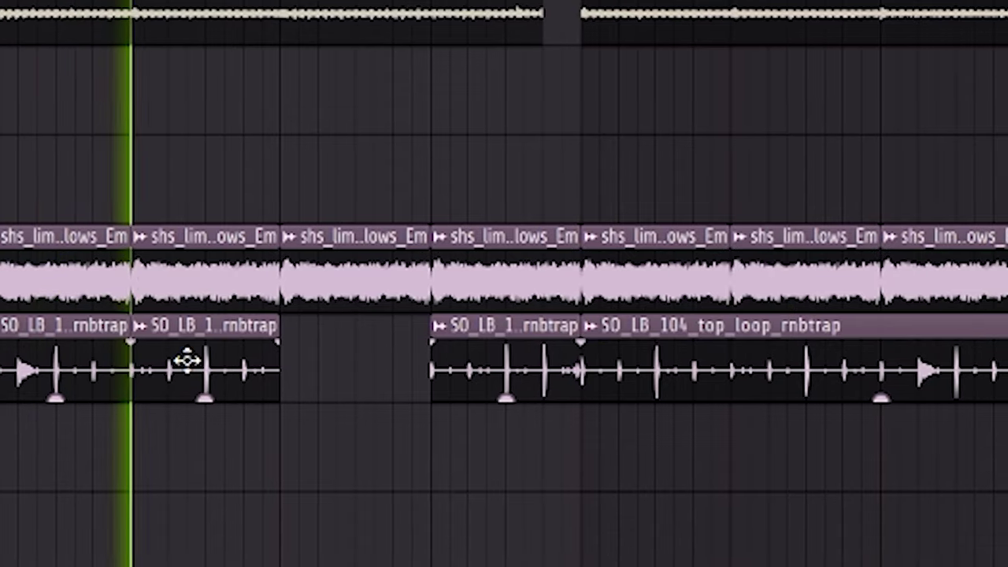
pyautogui.click(352, 362)
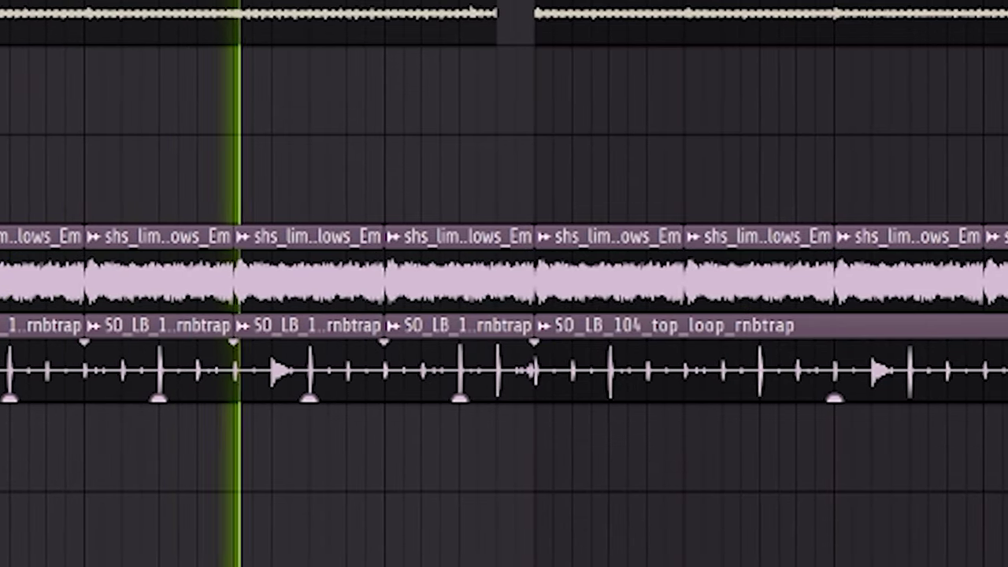
pyautogui.rightClick(815, 378)
pyautogui.moveTo(512, 315); pyautogui.dragTo(4, 418)
pyautogui.hotkey('ctrl', 'b')
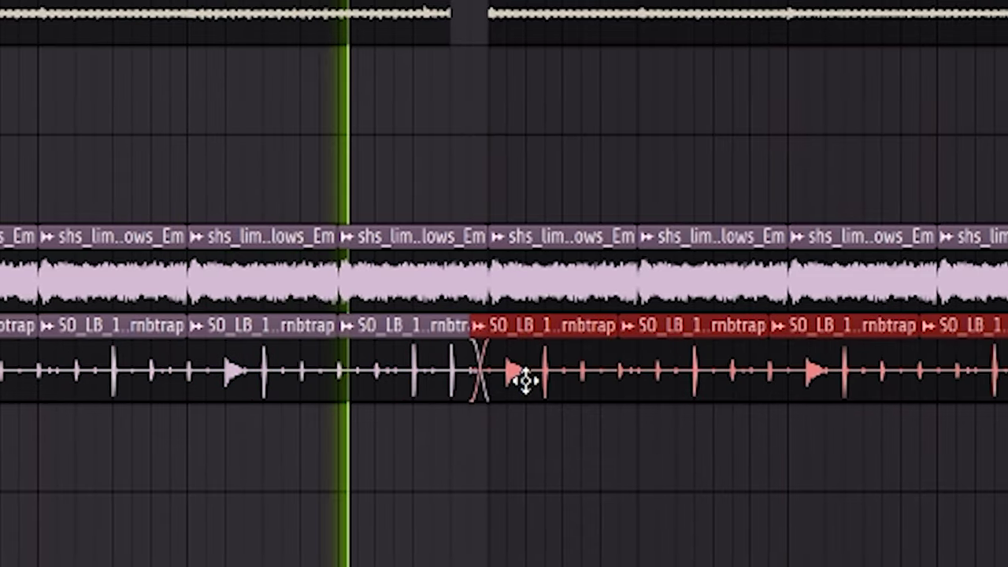
pyautogui.click(598, 478)
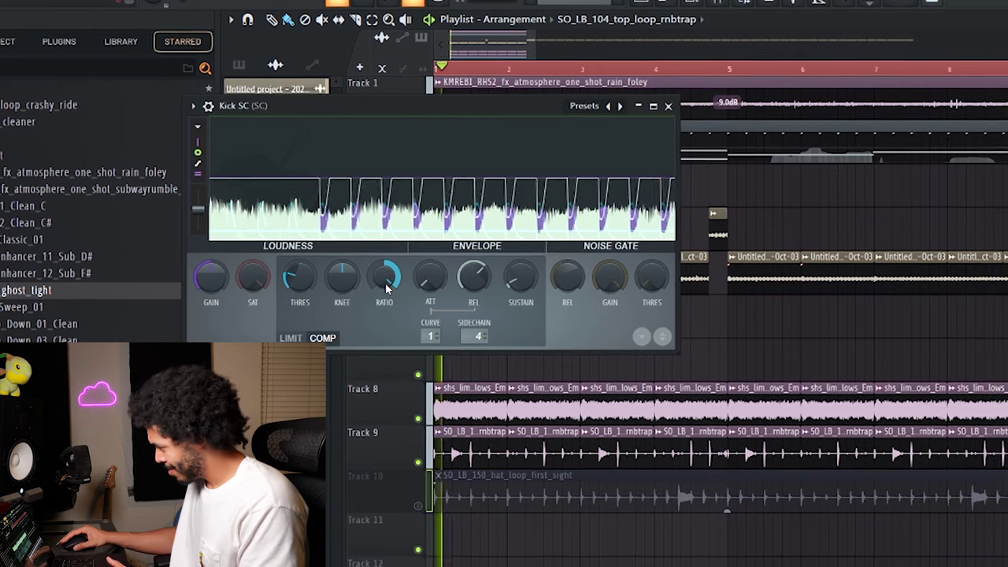
# Step: Lower the Kick SC compressor's THRES and close its window
pyautogui.moveTo(304, 278); pyautogui.dragTo(304, 293)
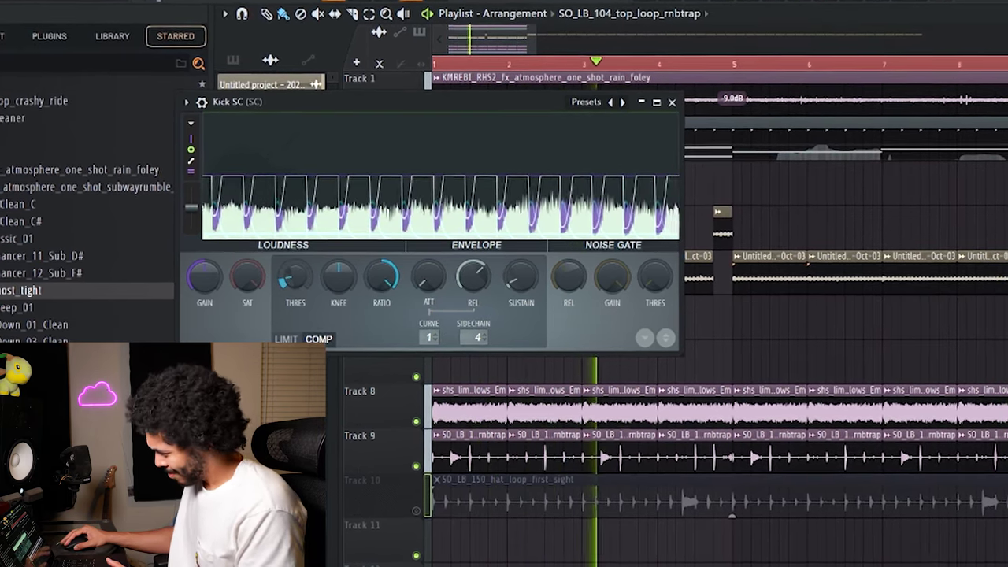
pyautogui.click(674, 100)
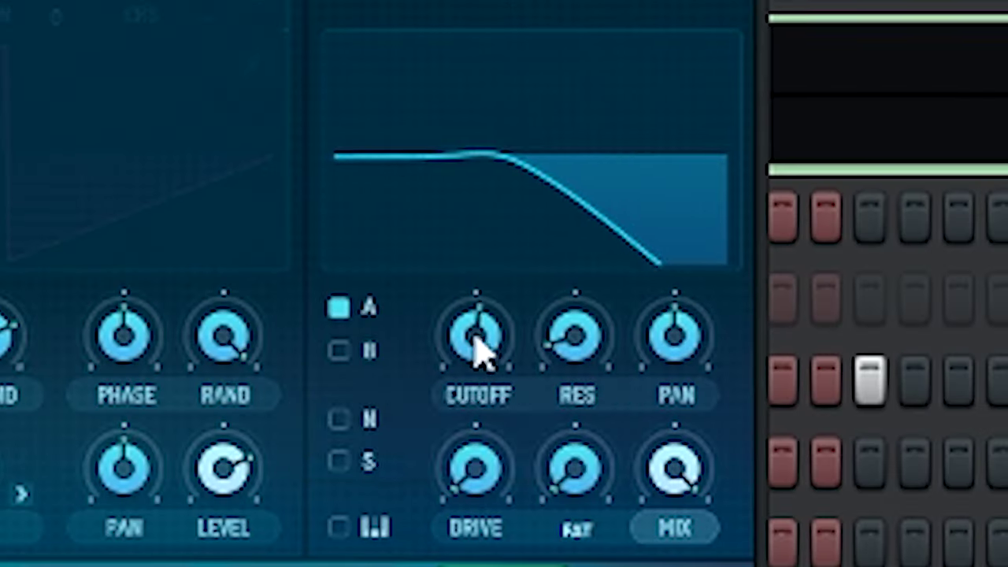
# Step: Set the Reese Bass filter cutoff to about 1480 Hz and portamento to about 1.02 seconds
pyautogui.moveTo(754, 270); pyautogui.dragTo(756, 263)
pyautogui.moveTo(482, 312); pyautogui.dragTo(470, 279)
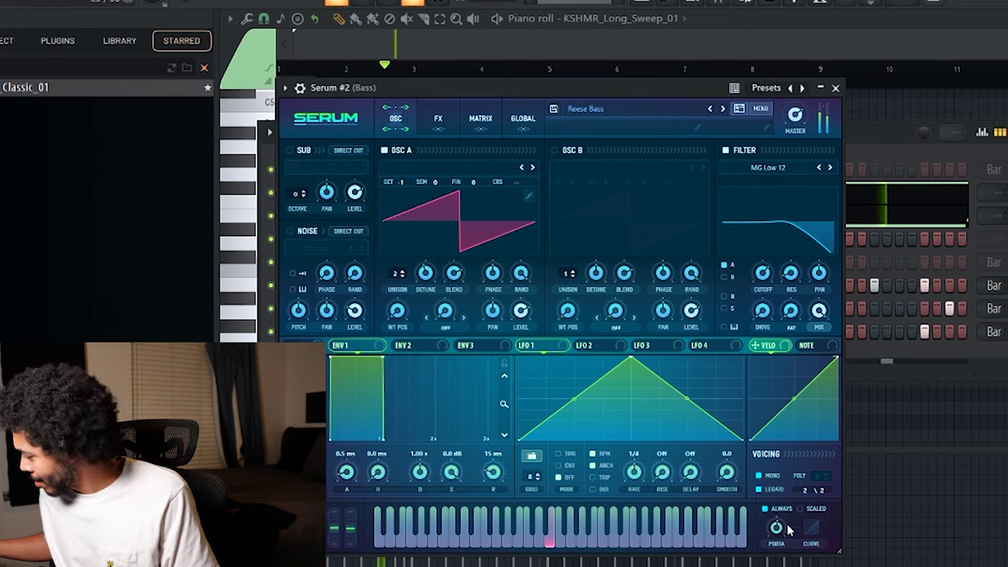
pyautogui.moveTo(778, 531); pyautogui.dragTo(784, 513)
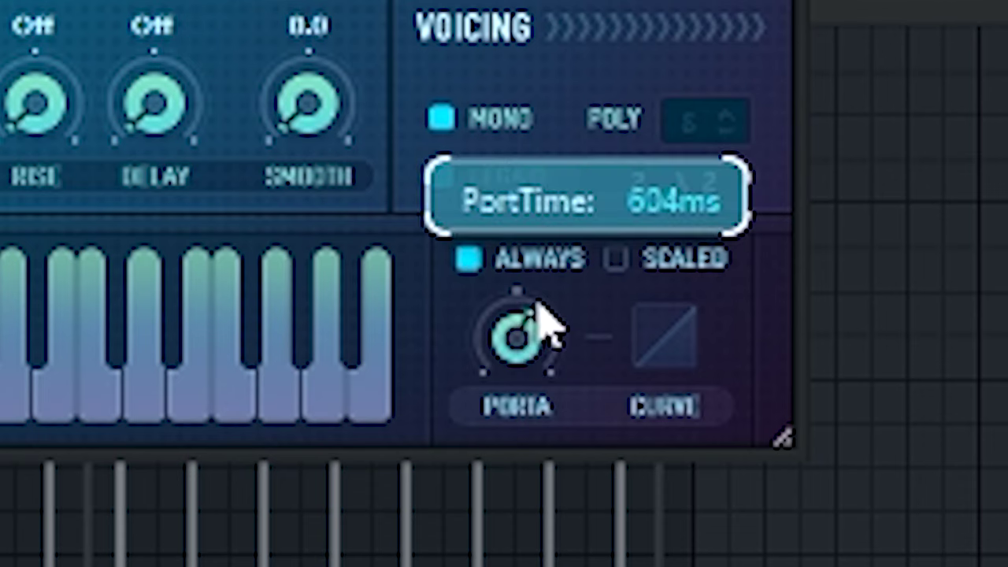
pyautogui.moveTo(552, 248); pyautogui.dragTo(551, 256)
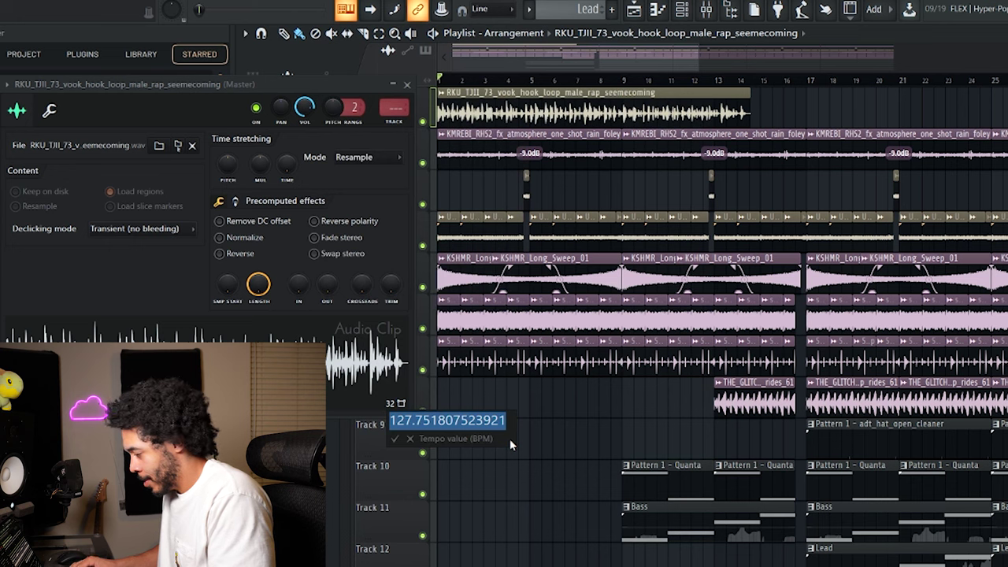
# Step: Slow the seemecoming vocal loop to 73 BPM in Stretch mode and play it back
pyautogui.press('Return')
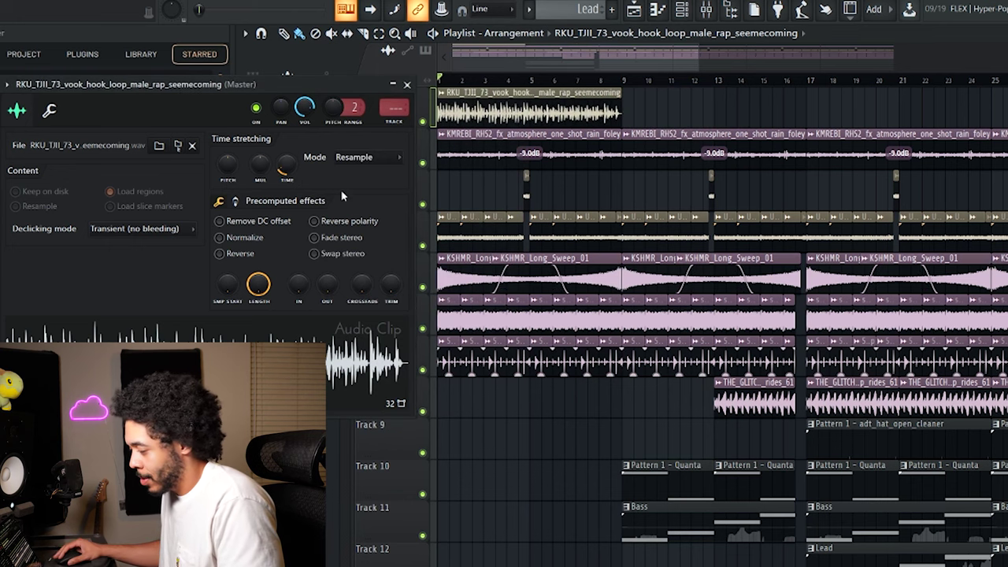
pyautogui.click(408, 84)
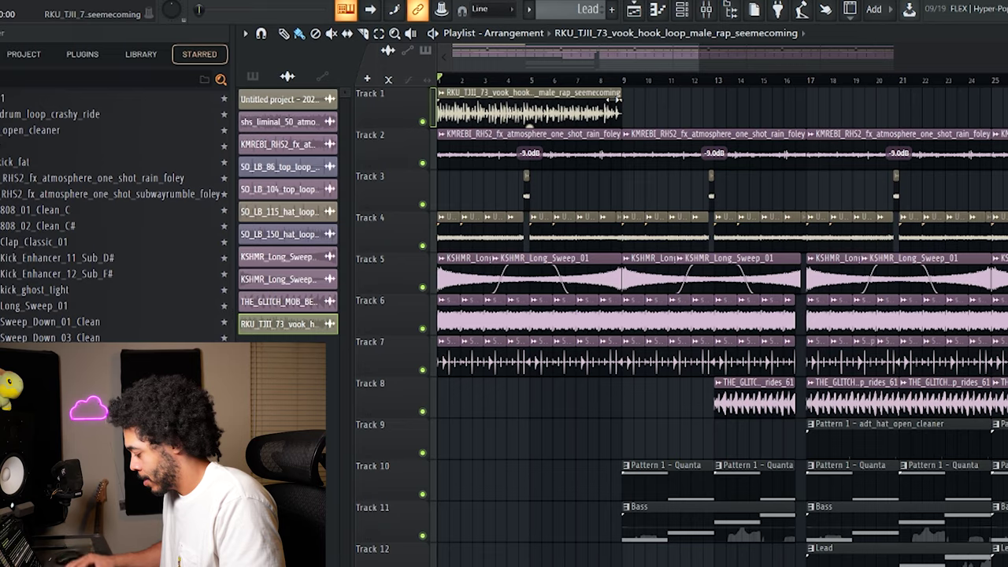
pyautogui.doubleClick(618, 96)
pyautogui.click(408, 84)
pyautogui.press('space')
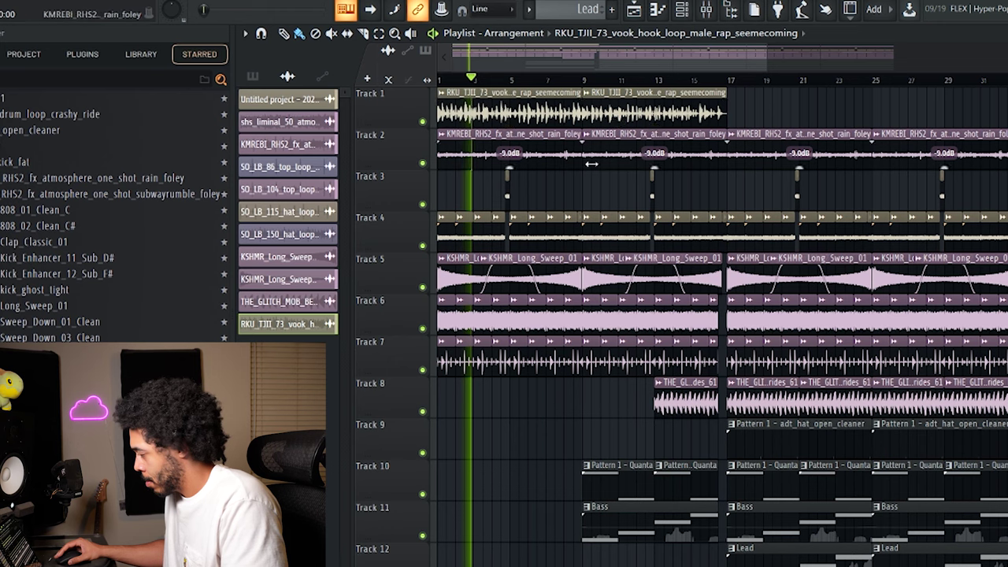
pyautogui.scroll(-3, 570, 186)
pyautogui.scroll(3, 630, 177)
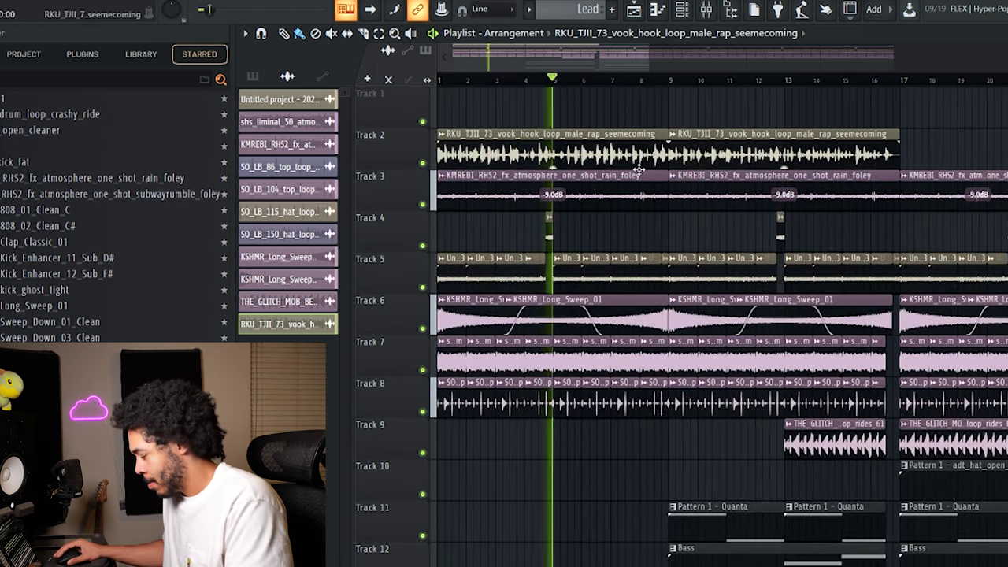
pyautogui.doubleClick(614, 151)
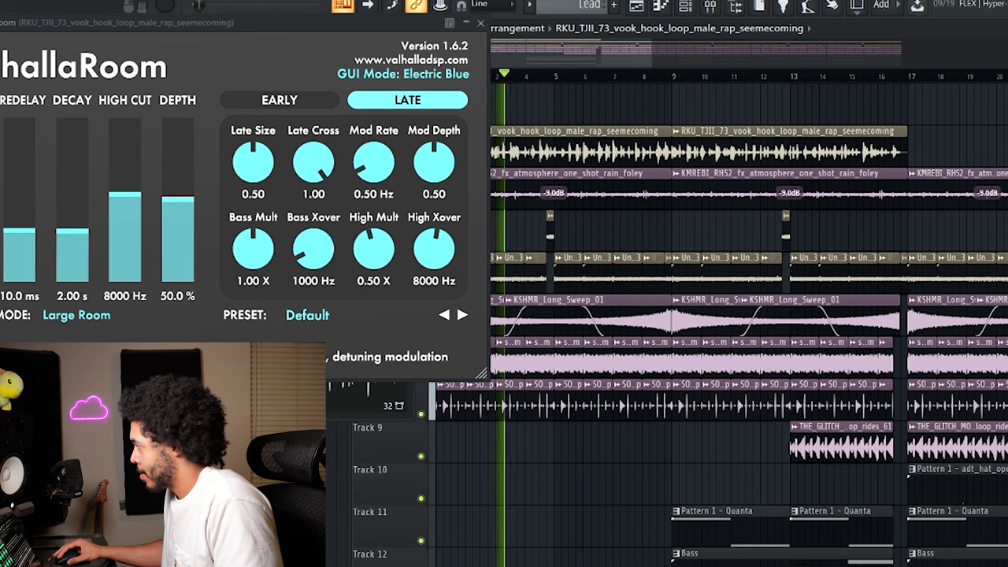
# Step: Open the Presets menu of the vocal's Fruity Parametric EQ 2
pyautogui.click(481, 22)
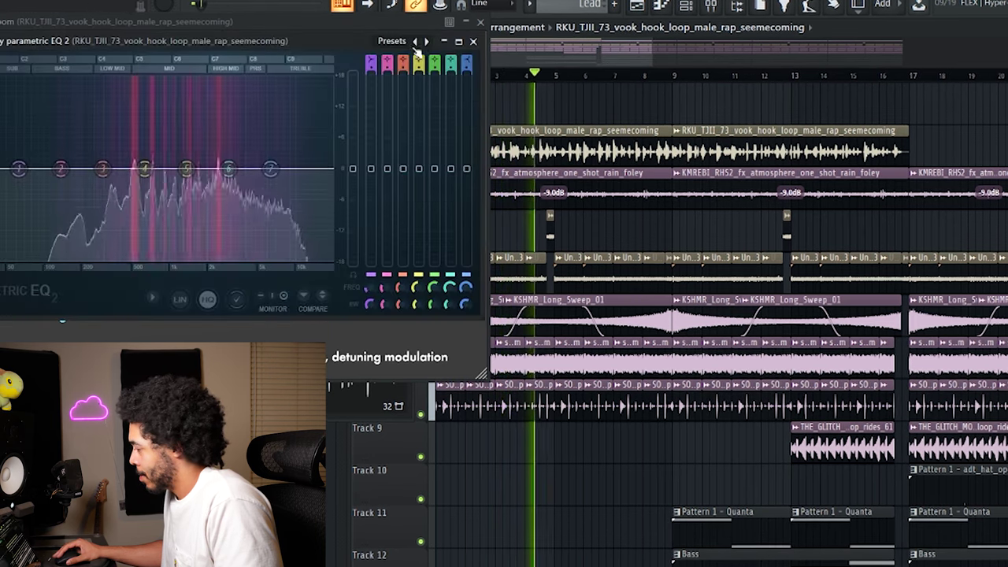